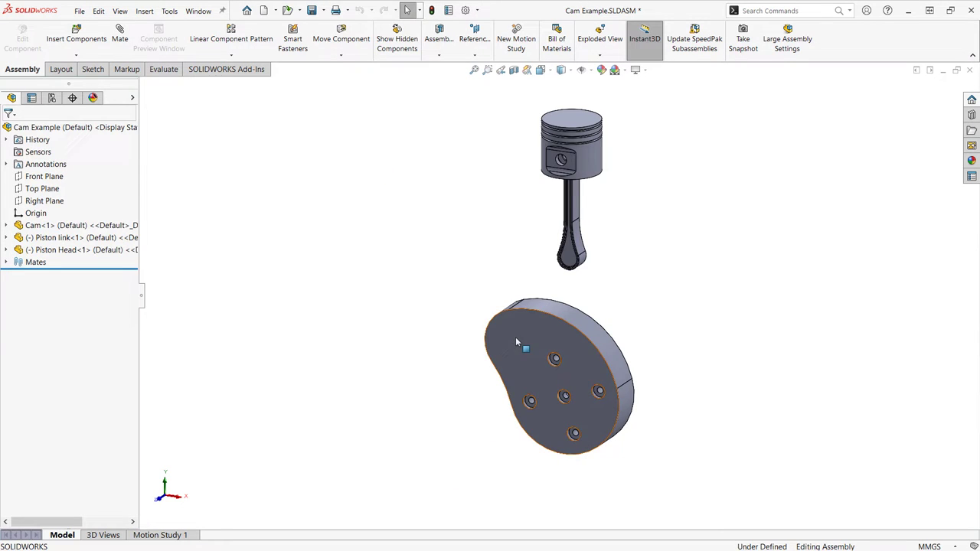
Spin the cam and lift the piston, then open Cam.SLDPRT and edit its Sketch1 profile
{"action": "left_click_drag", "start_coordinate": [516, 342], "coordinate": [448, 339]}
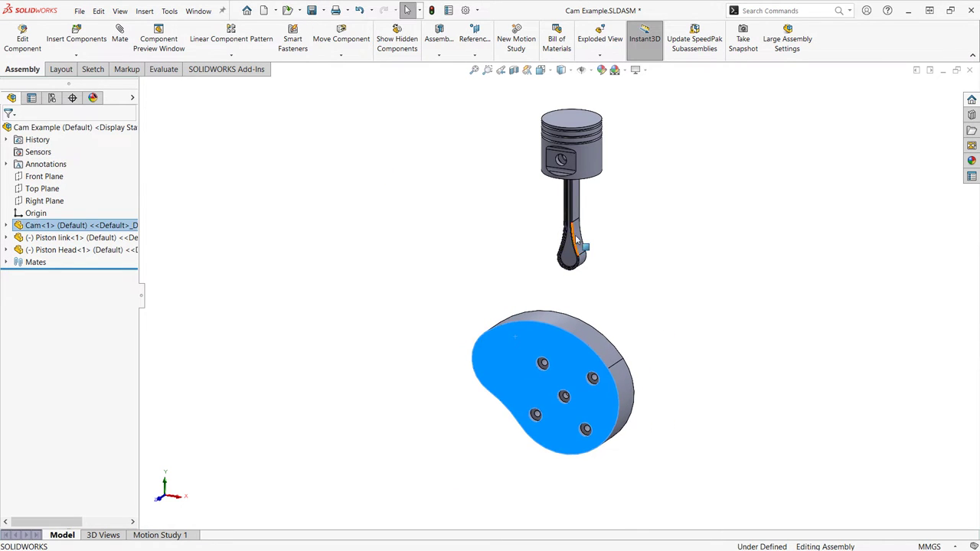
{"action": "left_click_drag", "start_coordinate": [576, 241], "coordinate": [594, 217]}
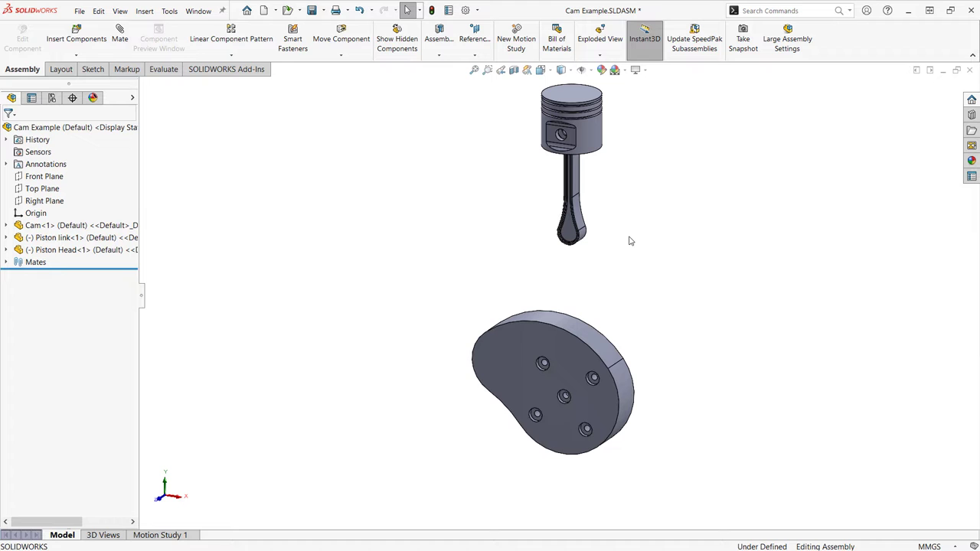
{"action": "left_click", "coordinate": [502, 380]}
{"action": "left_click", "coordinate": [532, 313]}
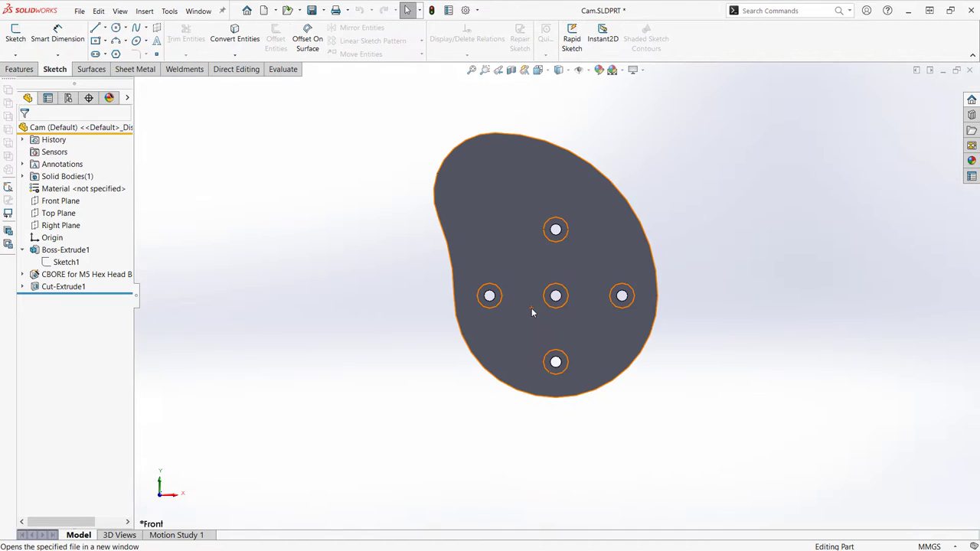
{"action": "left_click", "coordinate": [61, 262]}
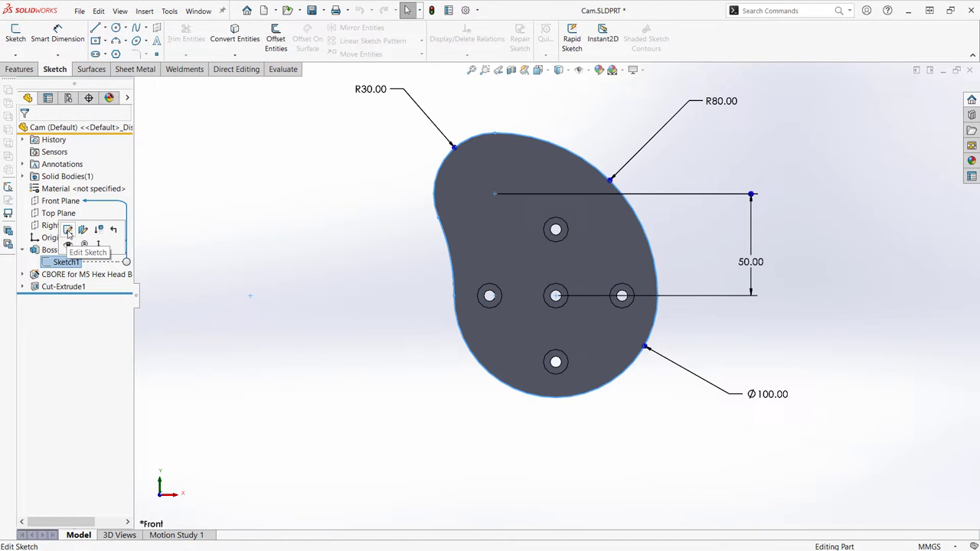
{"action": "left_click", "coordinate": [68, 230]}
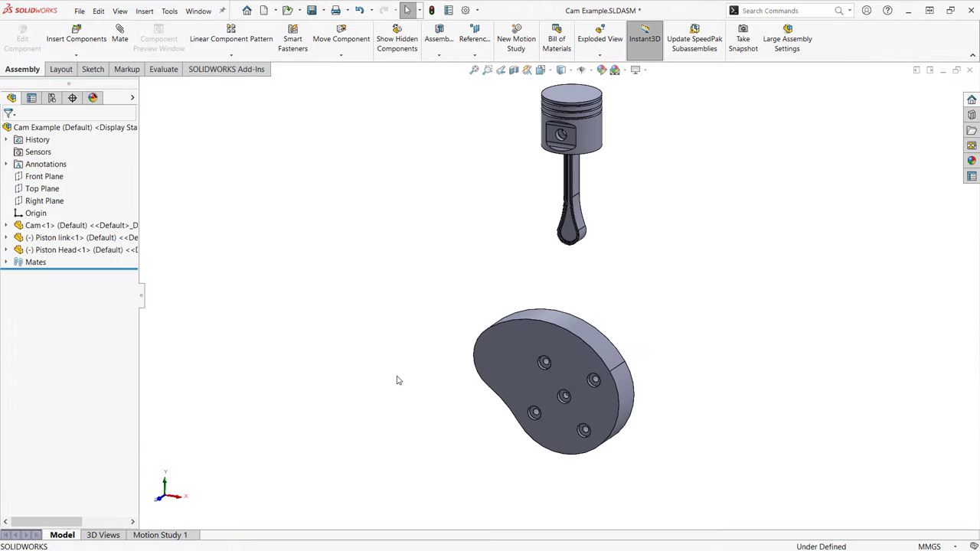
Add a Cam mate between the cam's outer face and the piston link tip, then turn the cam
{"action": "left_click", "coordinate": [121, 39]}
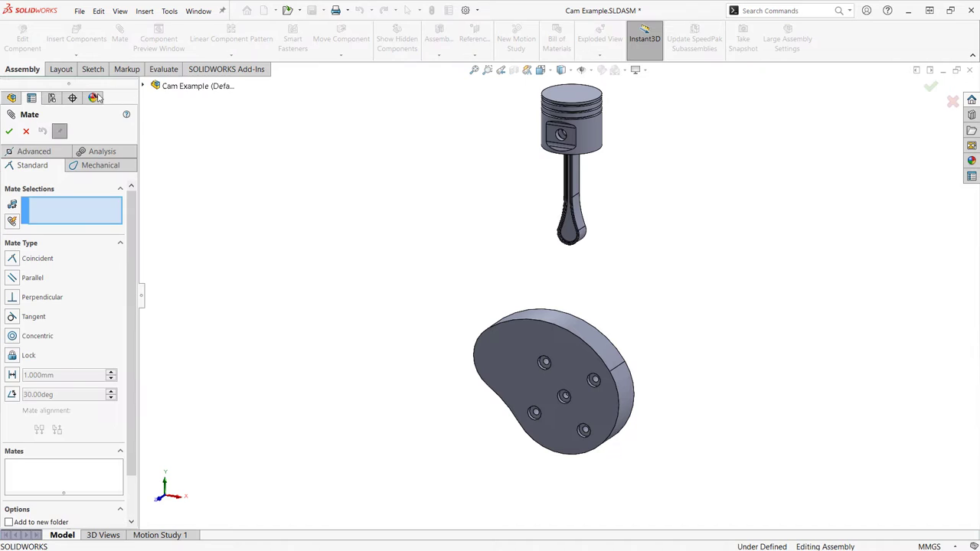
{"action": "left_click", "coordinate": [77, 166]}
{"action": "left_click", "coordinate": [12, 254]}
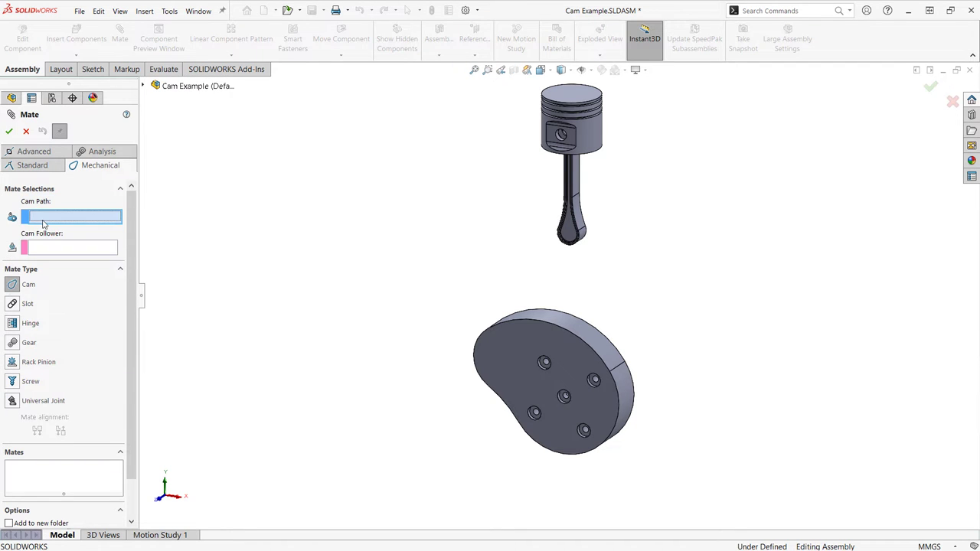
{"action": "left_click", "coordinate": [621, 397]}
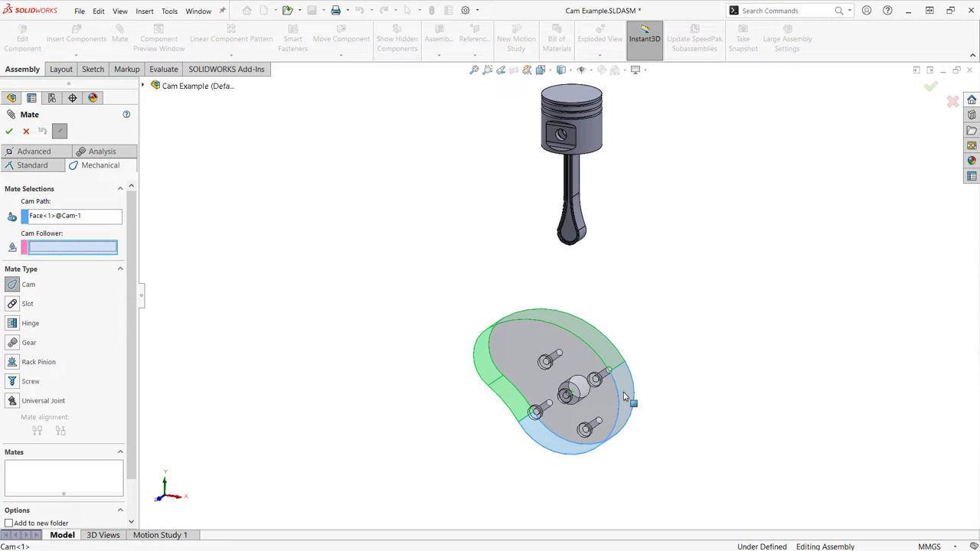
{"action": "left_click", "coordinate": [584, 240]}
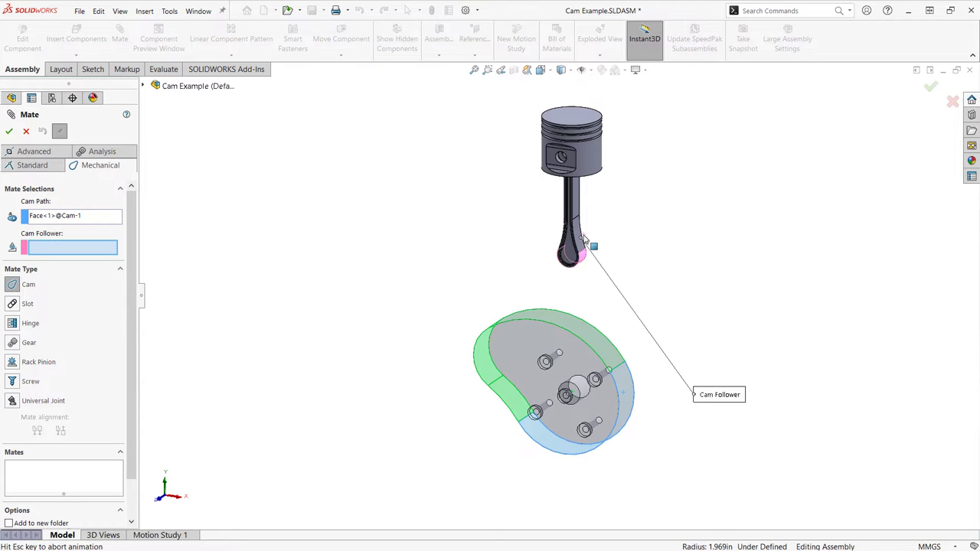
{"action": "left_click", "coordinate": [9, 132]}
{"action": "left_click", "coordinate": [9, 132]}
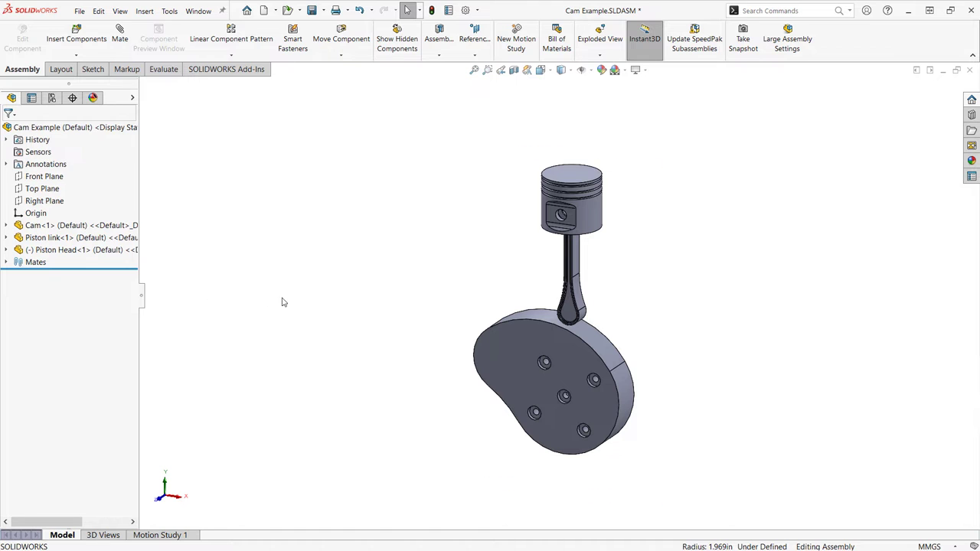
{"action": "left_click_drag", "start_coordinate": [480, 360], "coordinate": [475, 318]}
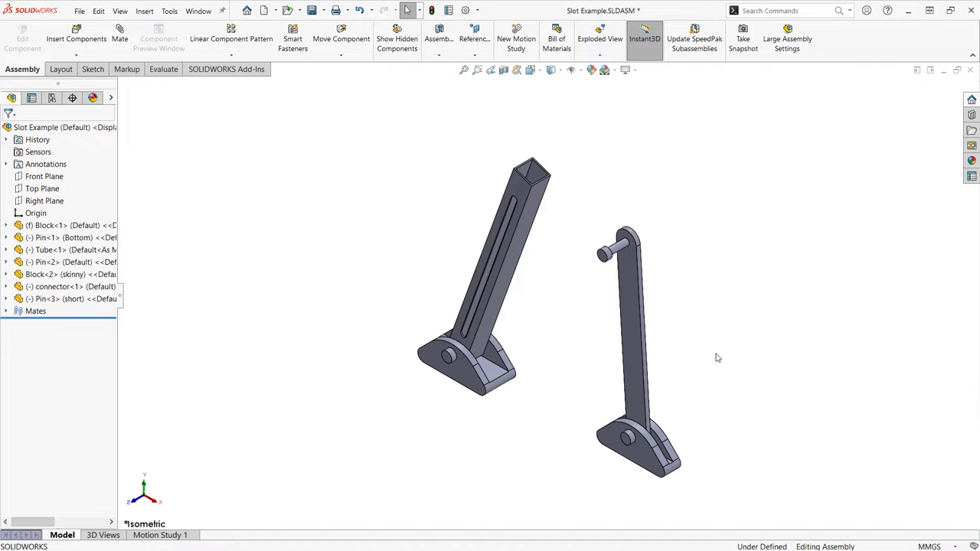
Swing the connector and shift the tube to show both move freely
{"action": "left_click_drag", "start_coordinate": [622, 295], "coordinate": [587, 293]}
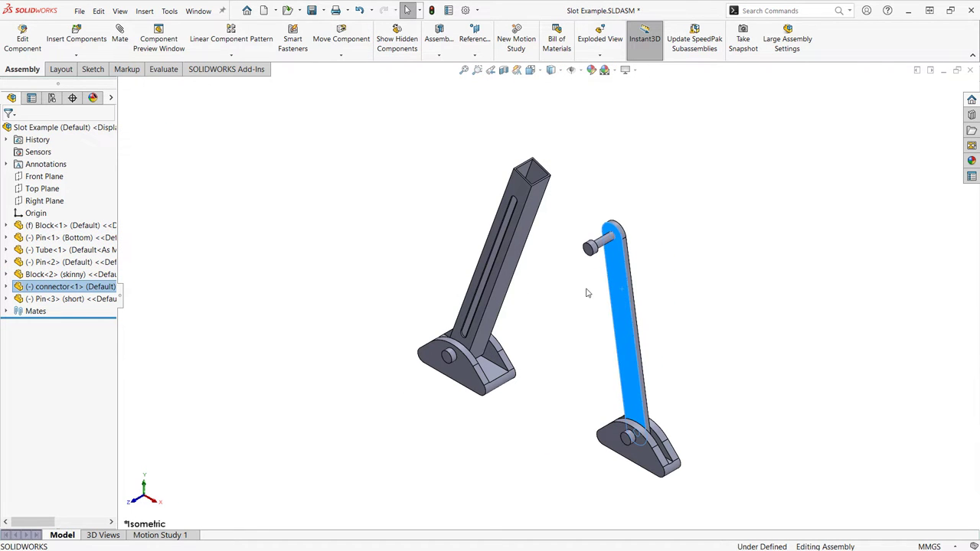
{"action": "left_click_drag", "start_coordinate": [518, 197], "coordinate": [512, 188]}
{"action": "left_click", "coordinate": [551, 314]}
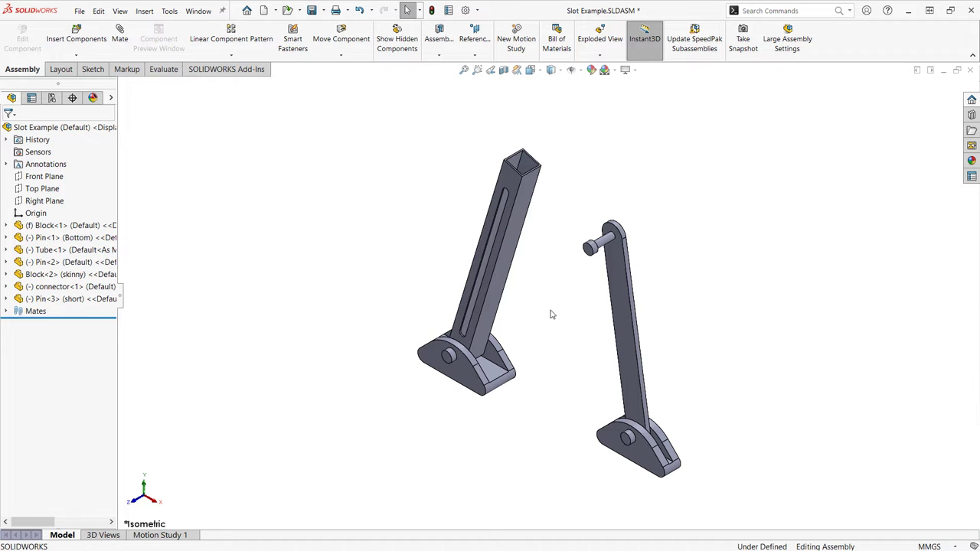
Add a Slot mate holding the connector's pin in the tube's slot face, choosing its slot constraint
{"action": "scroll", "coordinate": [494, 260], "scroll_direction": "down", "scroll_amount": 10}
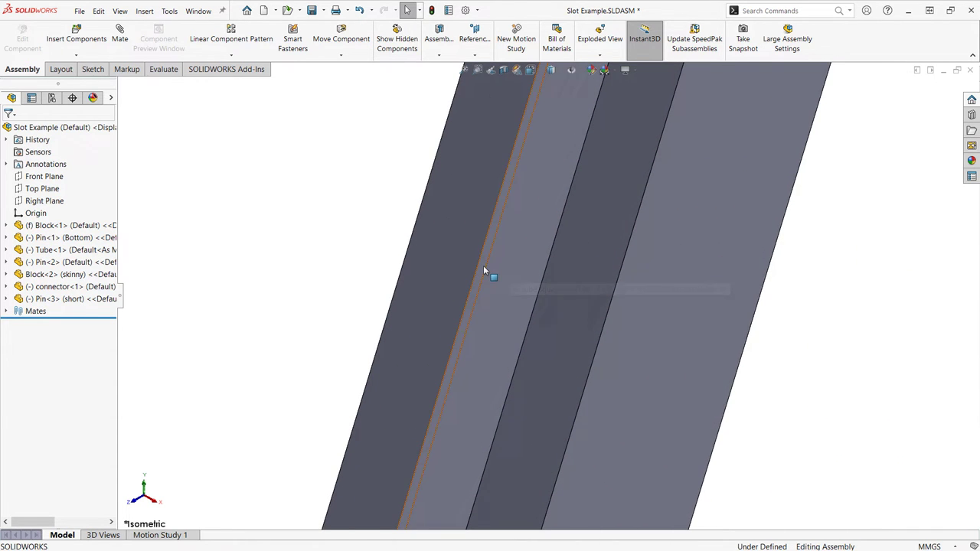
{"action": "left_click", "coordinate": [483, 265]}
{"action": "scroll", "coordinate": [672, 385], "scroll_direction": "up", "scroll_amount": 10}
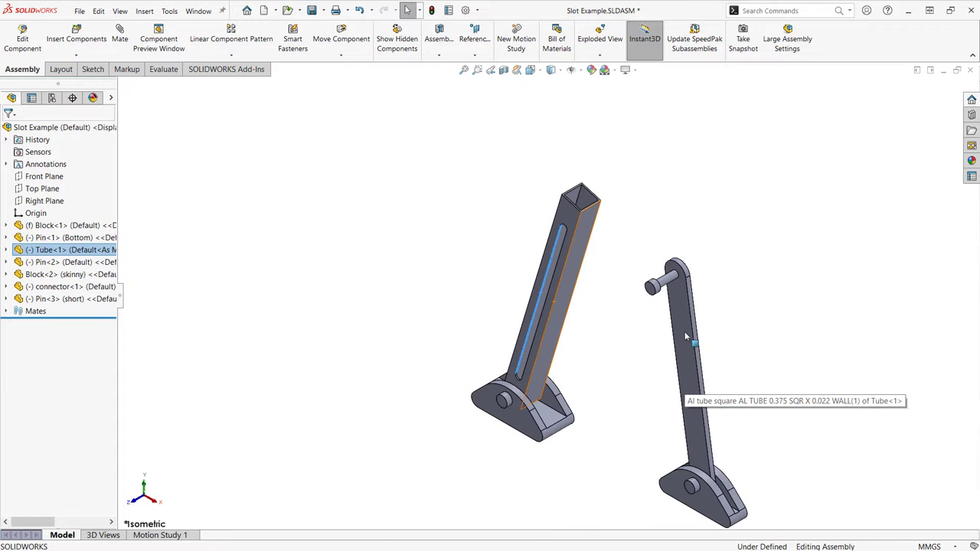
{"action": "scroll", "coordinate": [686, 336], "scroll_direction": "down", "scroll_amount": 2}
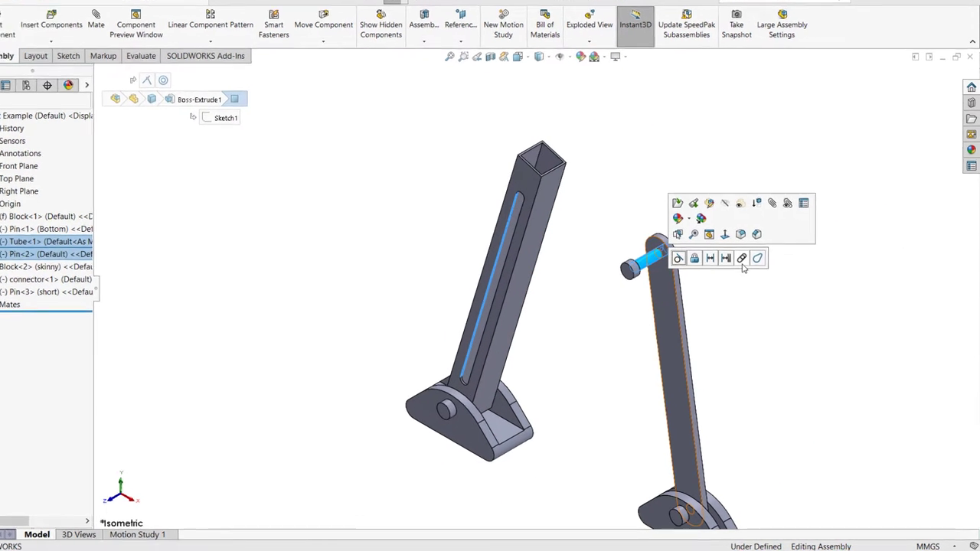
{"action": "left_click", "coordinate": [741, 259]}
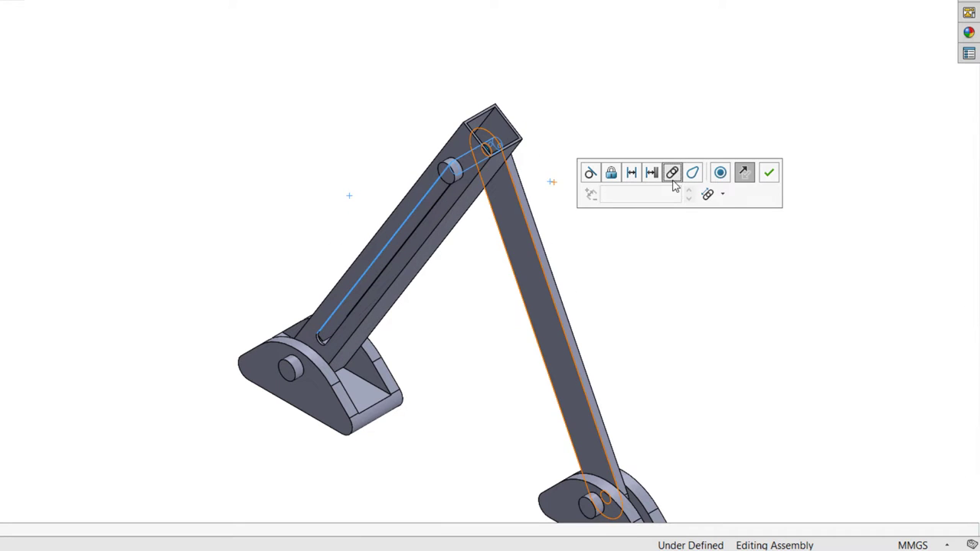
{"action": "left_click", "coordinate": [723, 194]}
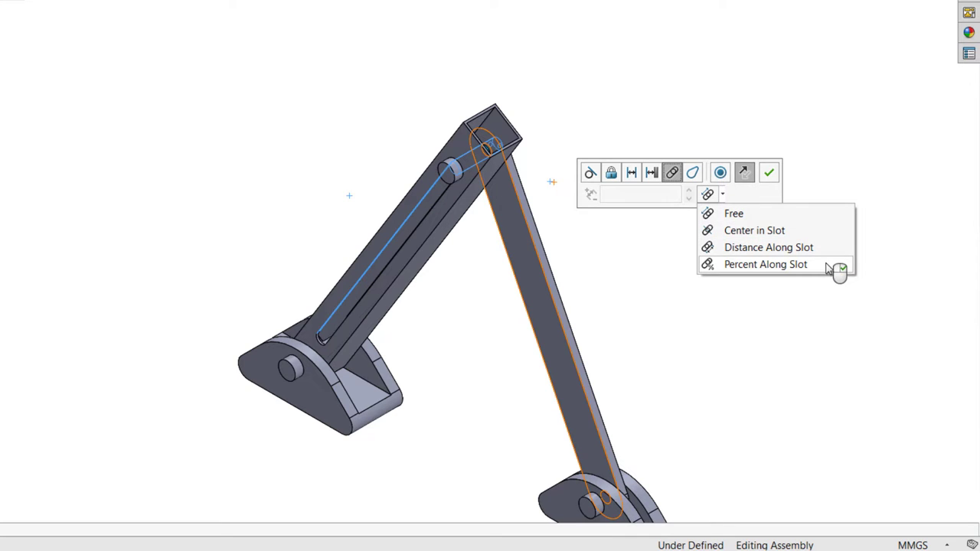
{"action": "left_click", "coordinate": [821, 231]}
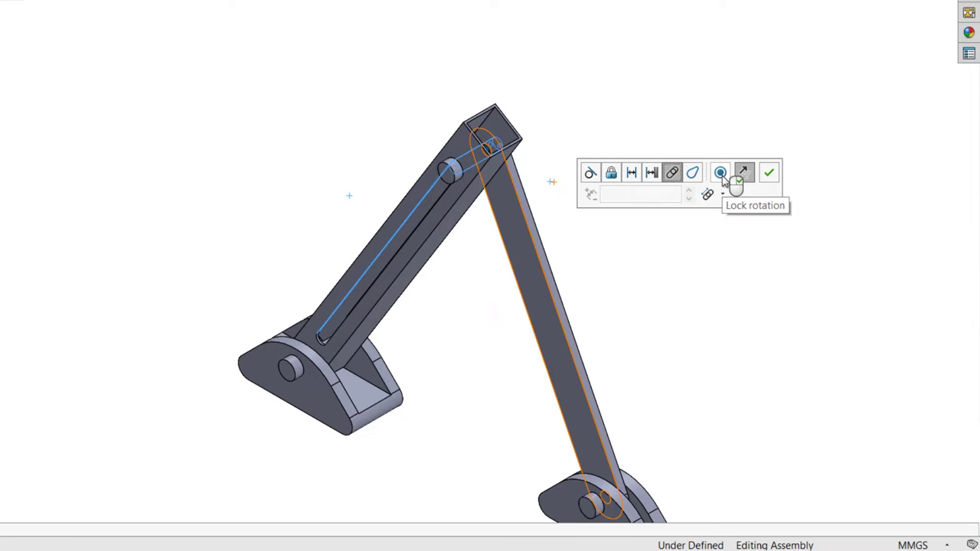
{"action": "left_click", "coordinate": [771, 176]}
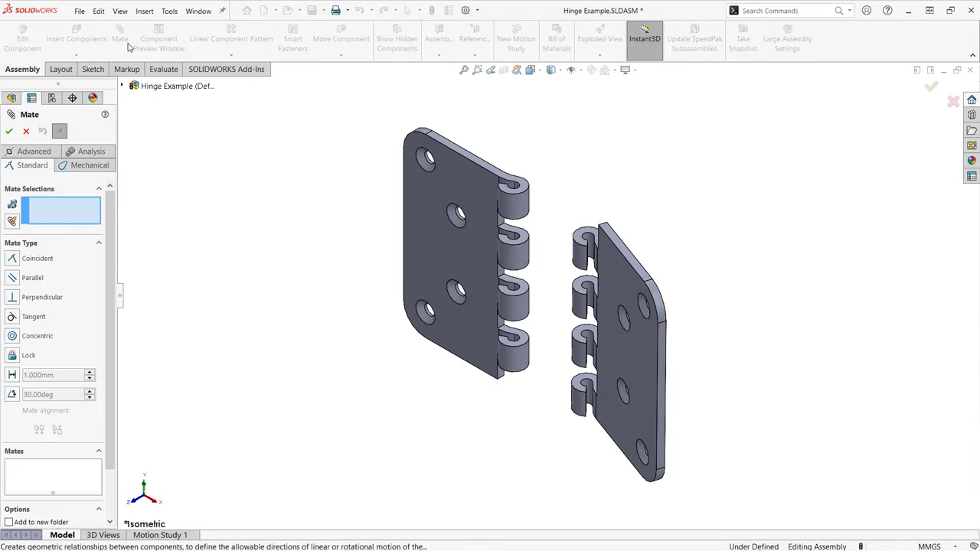
Start a Hinge mate using the knuckle edge plus top and hidden knuckle faces as references
{"action": "left_click", "coordinate": [87, 166]}
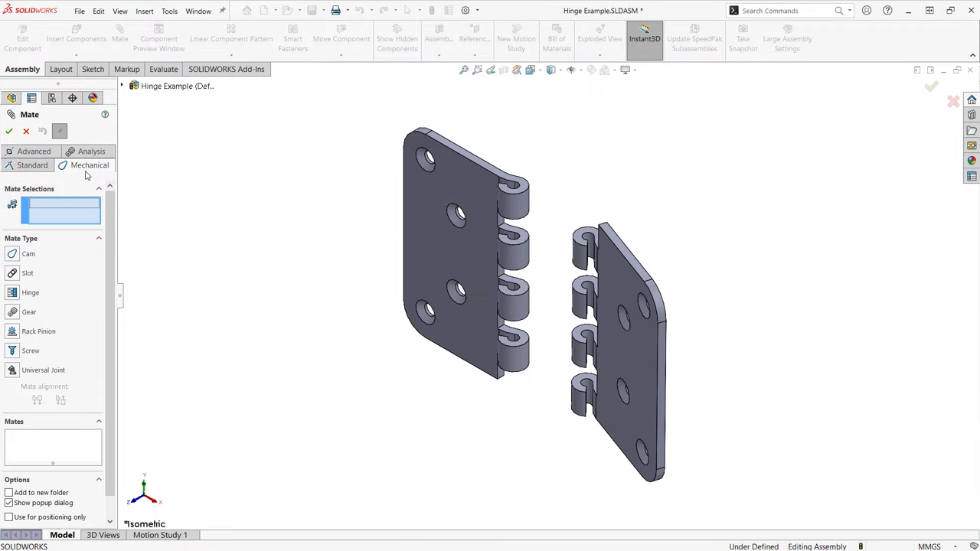
{"action": "left_click", "coordinate": [18, 294]}
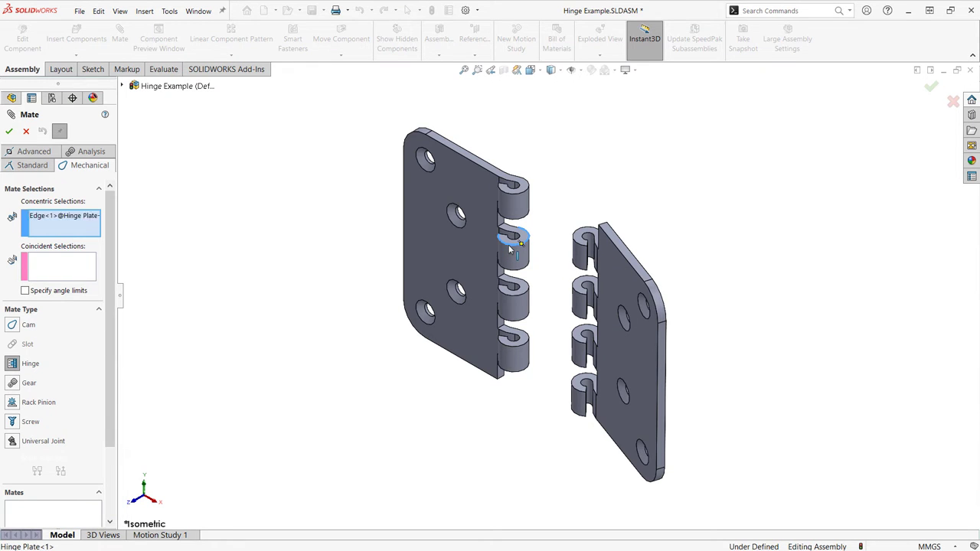
{"action": "left_click", "coordinate": [575, 284]}
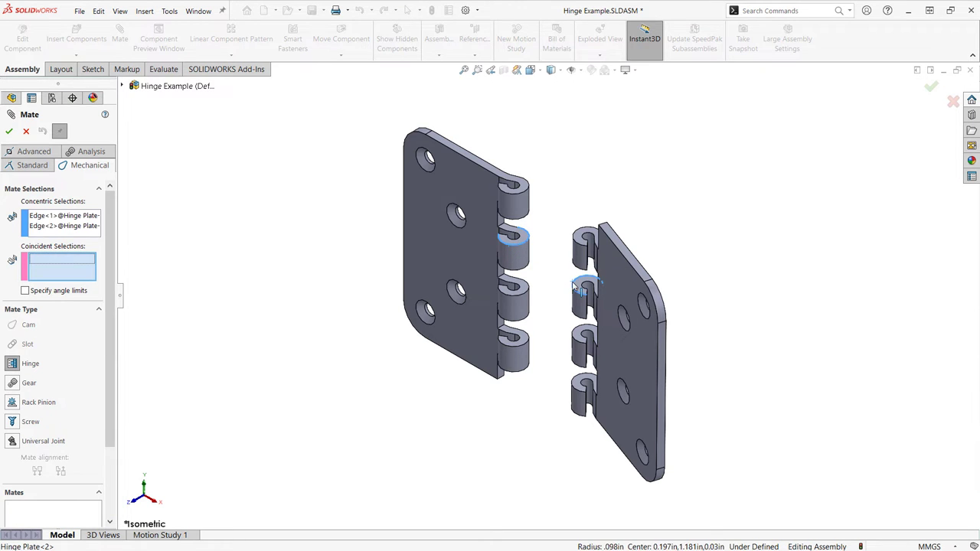
{"action": "left_click", "coordinate": [525, 241]}
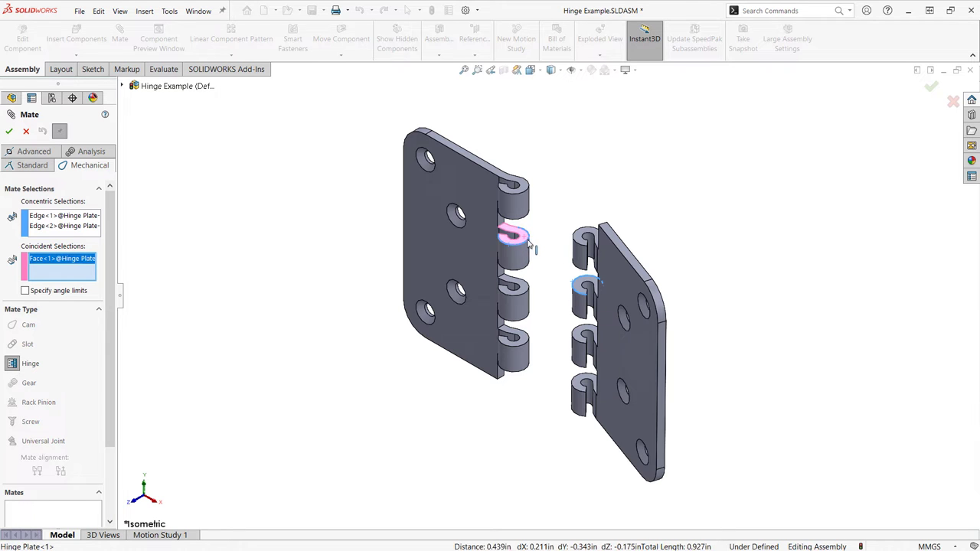
{"action": "right_click", "coordinate": [578, 264]}
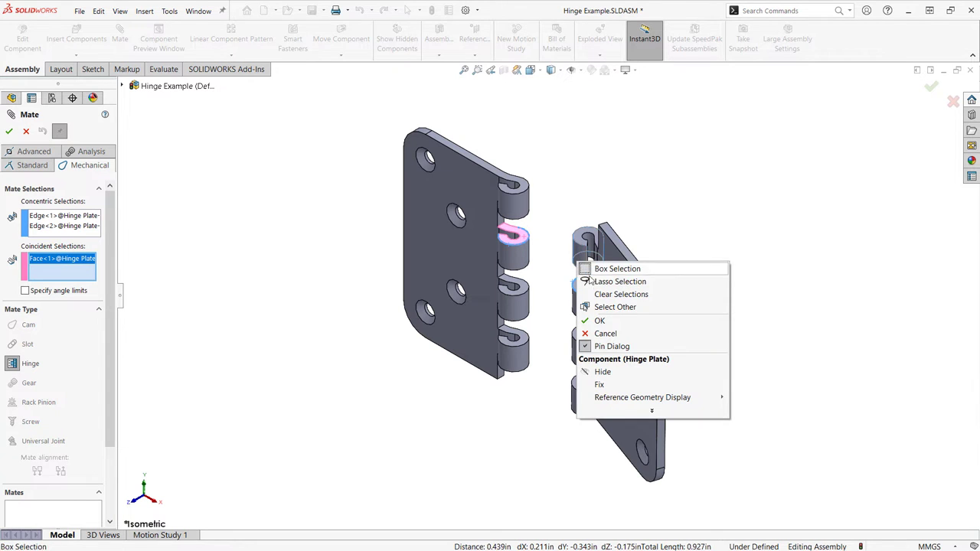
{"action": "left_click", "coordinate": [605, 307]}
{"action": "left_click", "coordinate": [643, 330]}
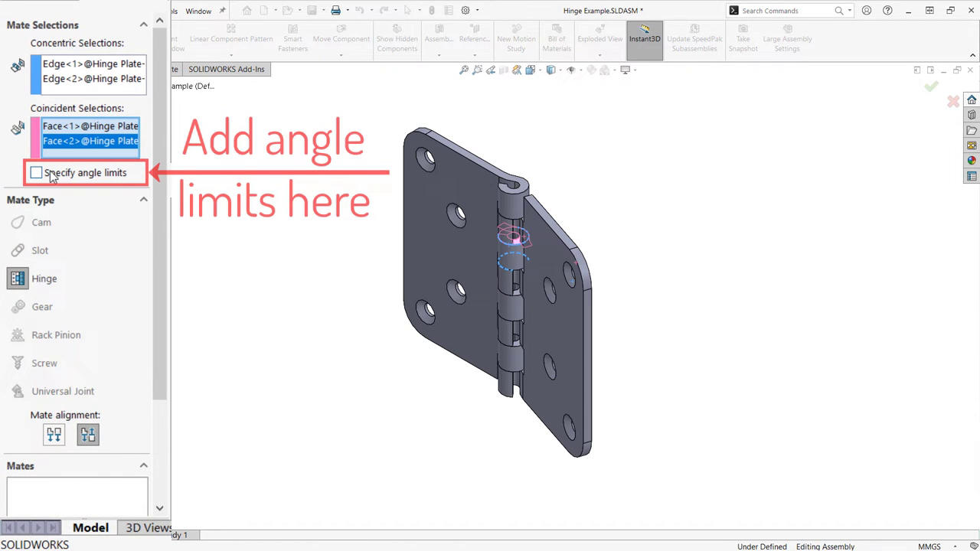
Add angle limits from the plate faces, confirm Hinge7, and swing the plate open
{"action": "left_click", "coordinate": [52, 176]}
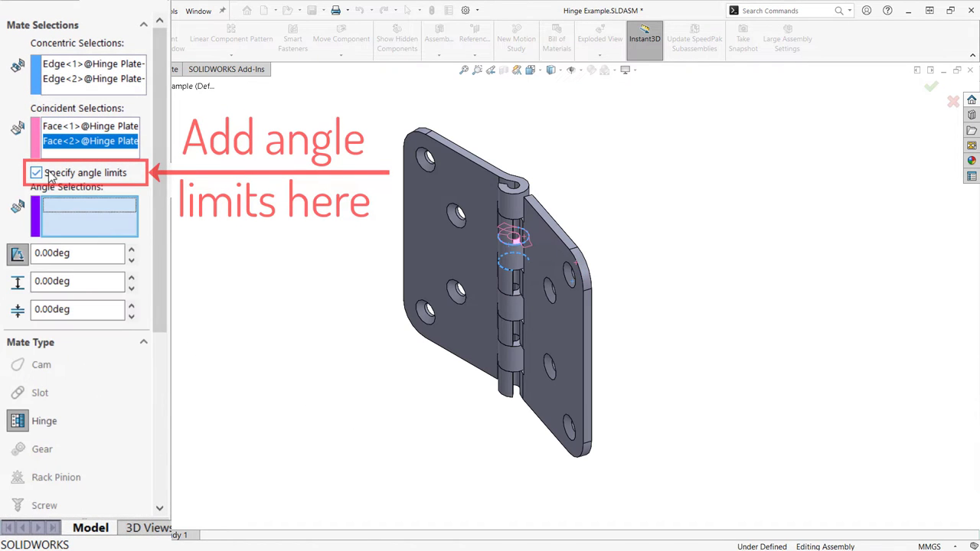
{"action": "left_click", "coordinate": [414, 239]}
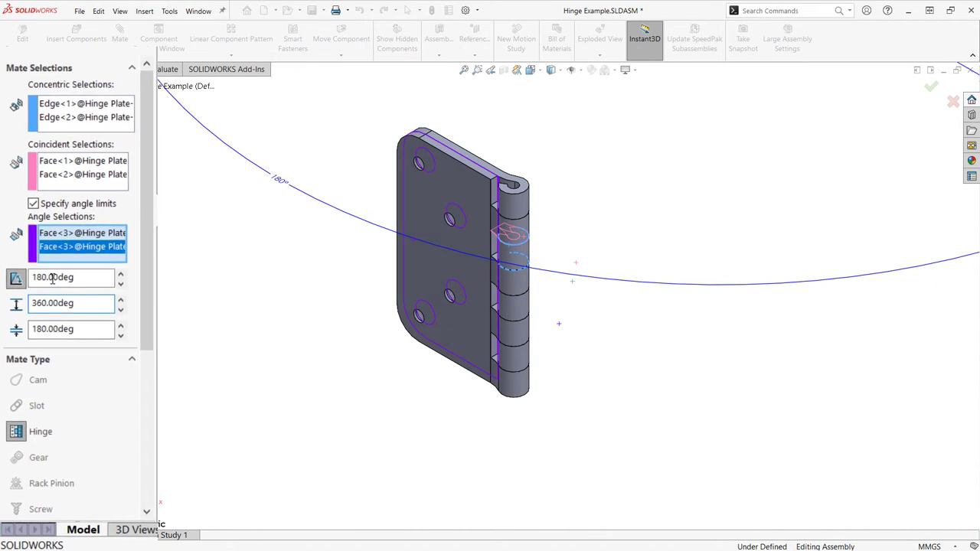
{"action": "left_click", "coordinate": [9, 134]}
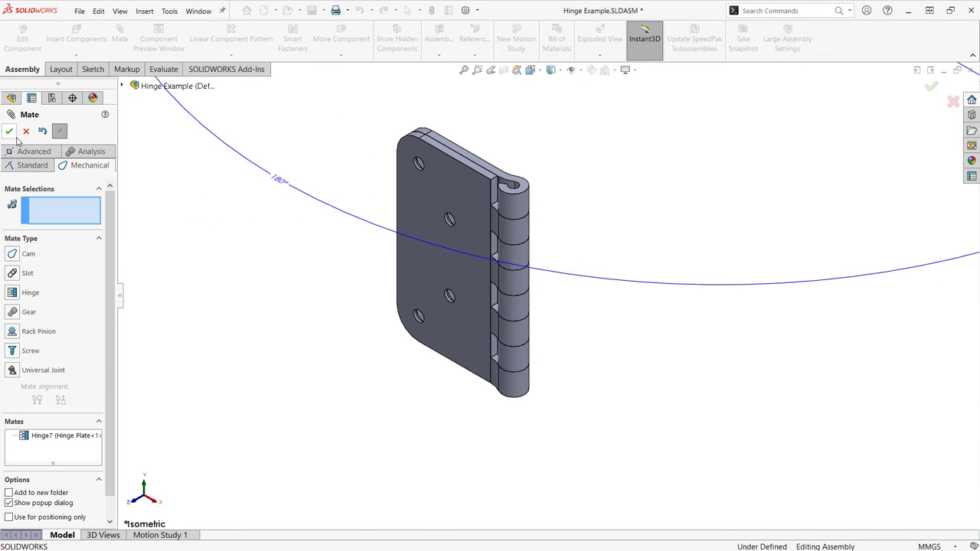
{"action": "left_click", "coordinate": [11, 134]}
{"action": "left_click_drag", "start_coordinate": [404, 272], "coordinate": [339, 280]}
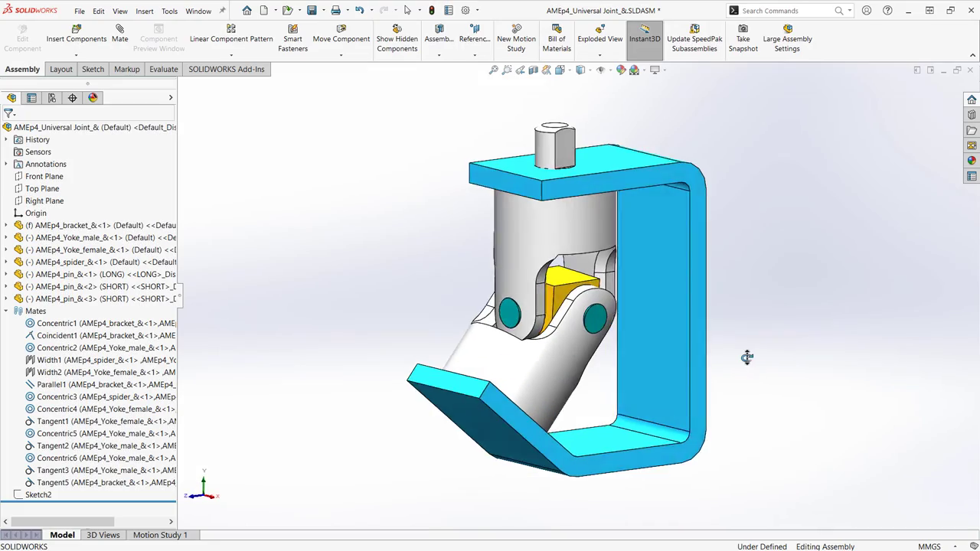
{"action": "left_click_drag", "start_coordinate": [746, 354], "coordinate": [695, 374]}
Orbit the universal joint and swing the male yoke until the joint stands upright
{"action": "middle_click_drag", "start_coordinate": [695, 373], "coordinate": [746, 372]}
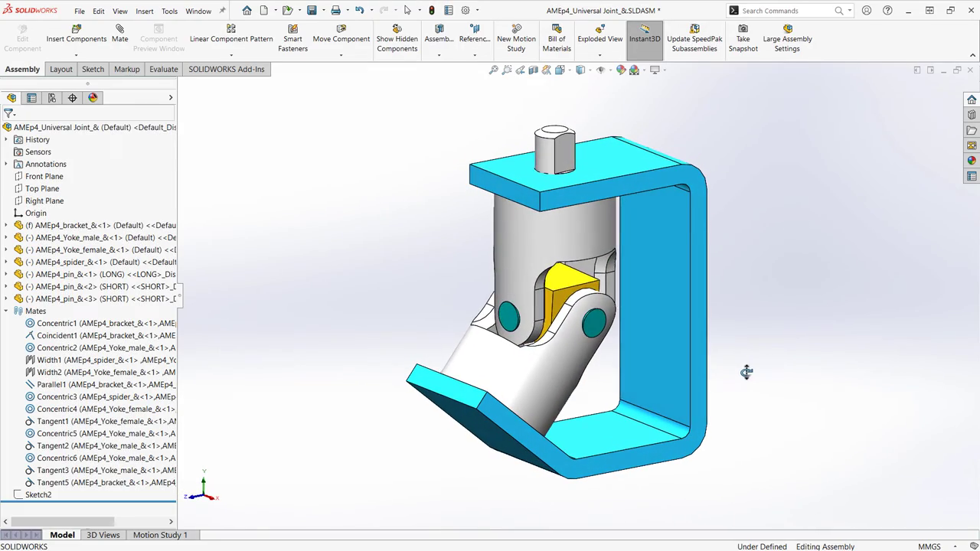
{"action": "left_click_drag", "start_coordinate": [572, 235], "coordinate": [871, 406]}
{"action": "left_click", "coordinate": [727, 399]}
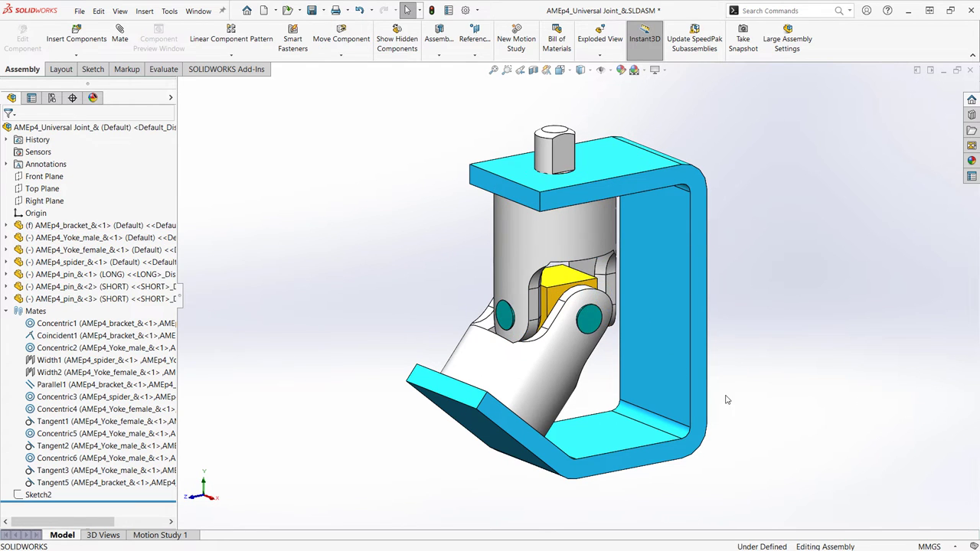
Select the spider, three pins and mates Concentric3 through Tangent5 for suppression
{"action": "left_click", "coordinate": [76, 299]}
{"action": "left_click", "coordinate": [57, 263], "text": "shift"}
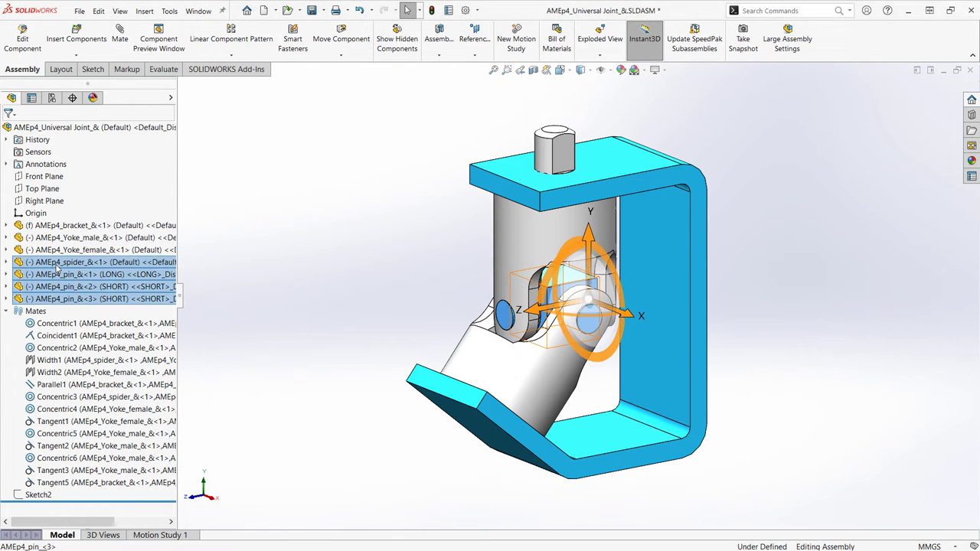
{"action": "left_click", "coordinate": [85, 482]}
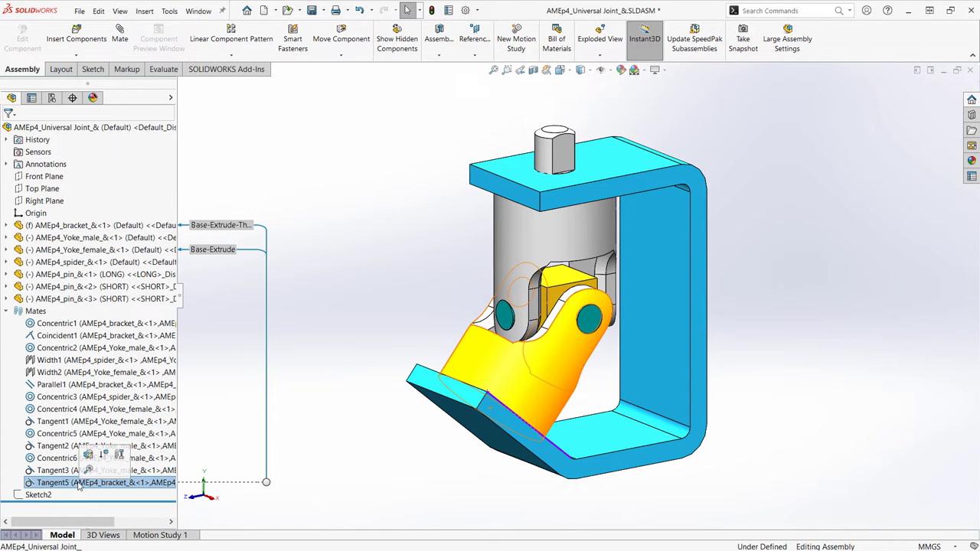
{"action": "left_click", "coordinate": [71, 398], "text": "shift"}
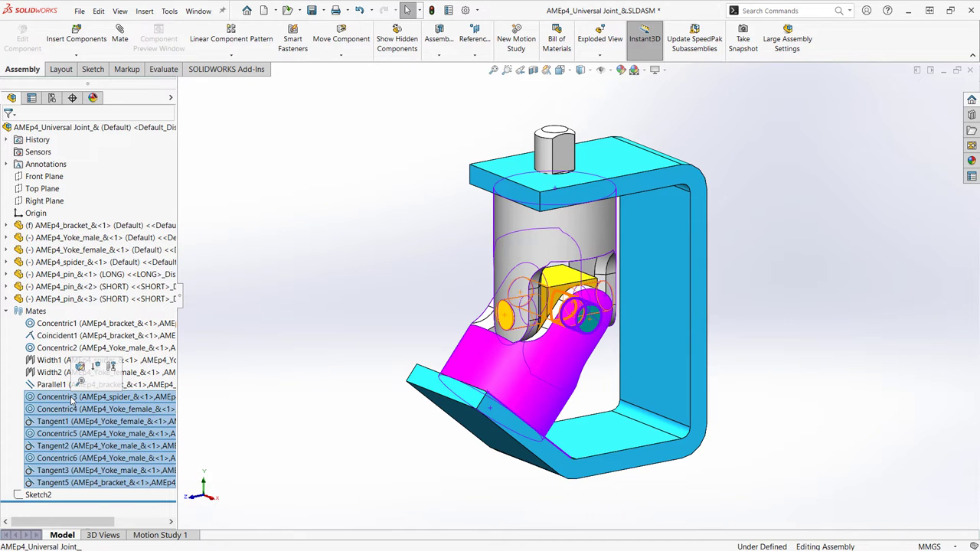
{"action": "left_click", "coordinate": [107, 298]}
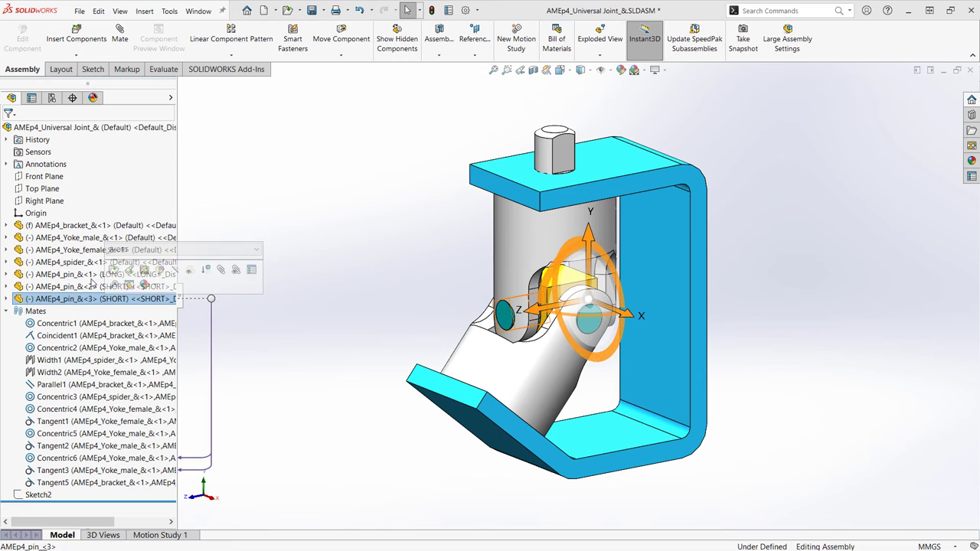
{"action": "left_click", "coordinate": [84, 262], "text": "shift"}
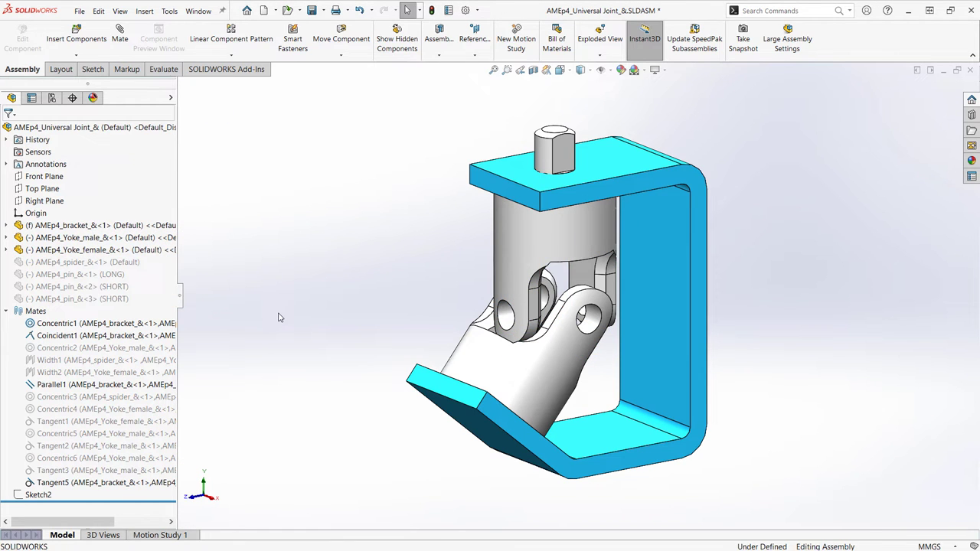
Start a Universal Joint mate between the male and female yoke faces
{"action": "left_click", "coordinate": [120, 42]}
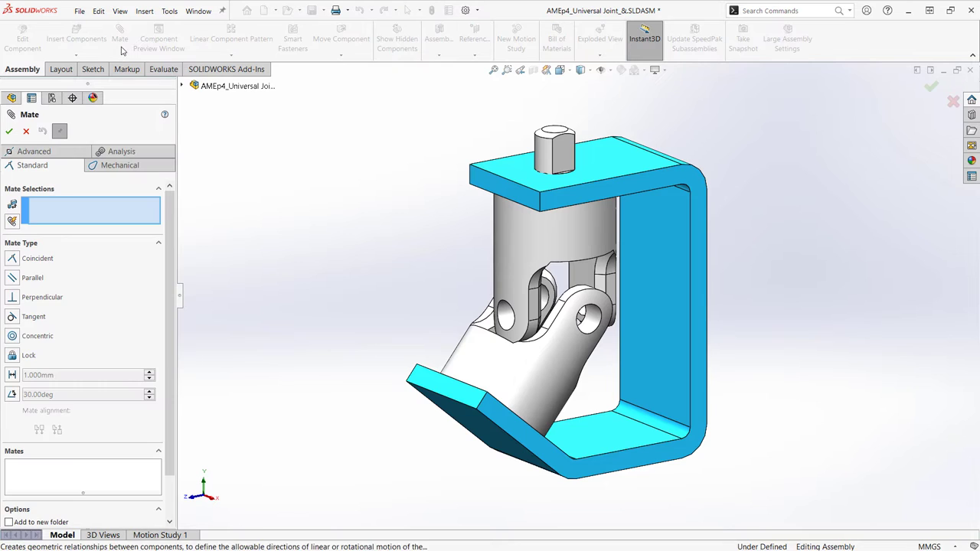
{"action": "left_click", "coordinate": [122, 165]}
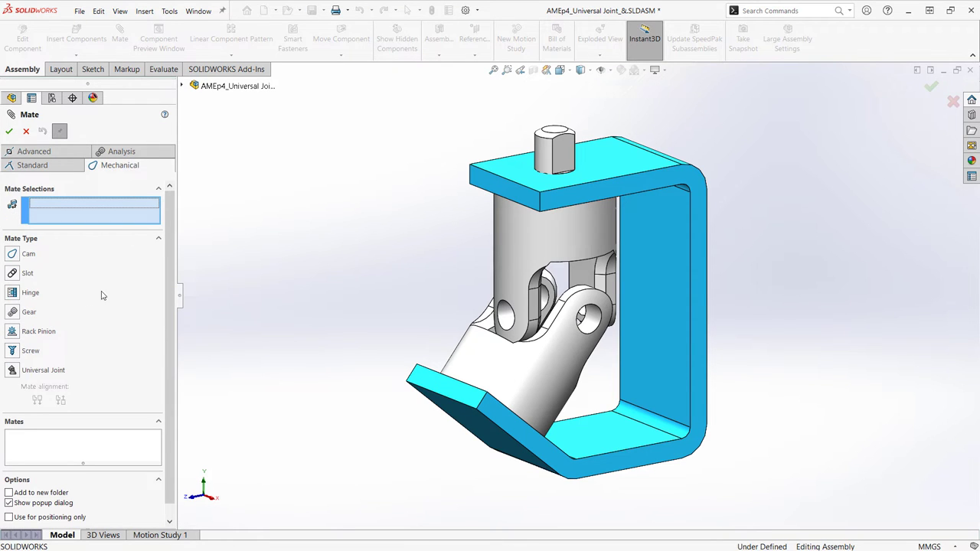
{"action": "left_click", "coordinate": [19, 374]}
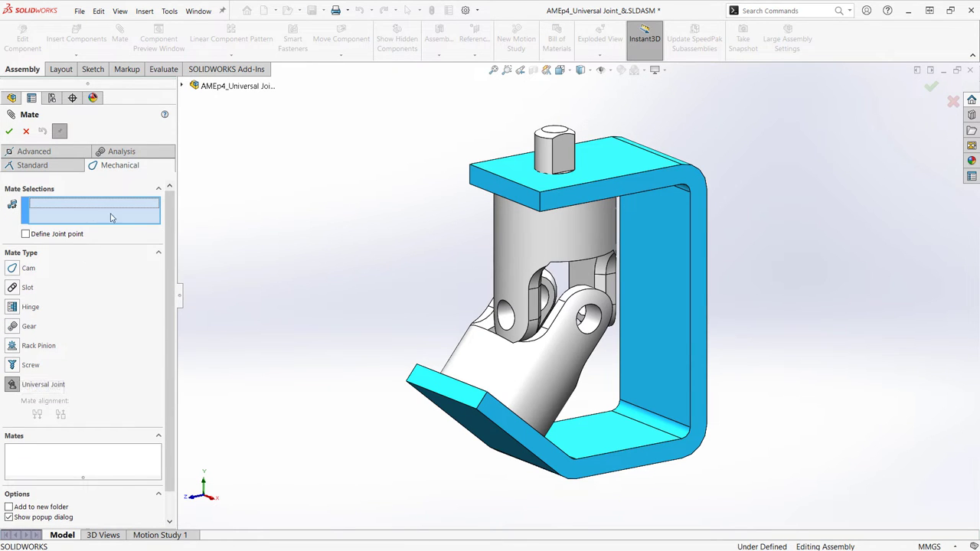
{"action": "left_click", "coordinate": [523, 235]}
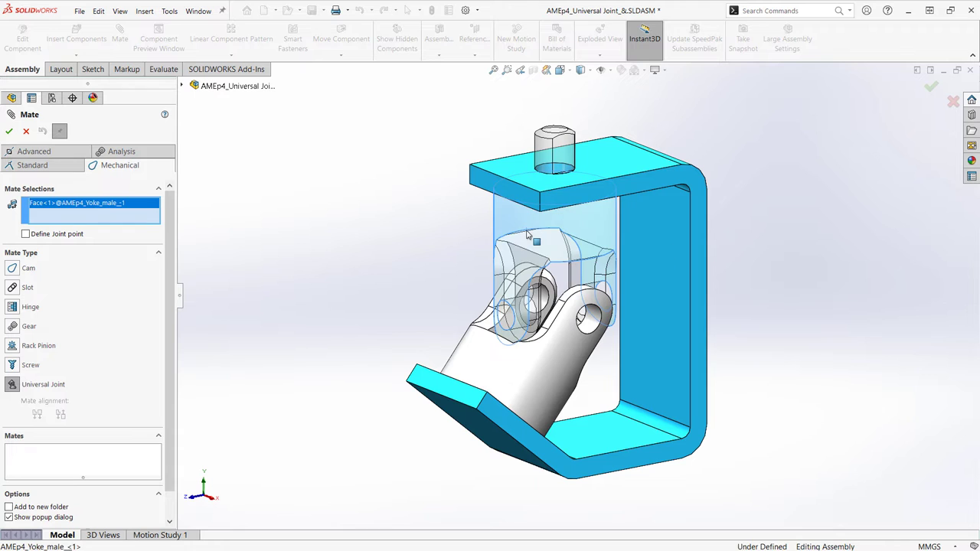
{"action": "left_click", "coordinate": [479, 366]}
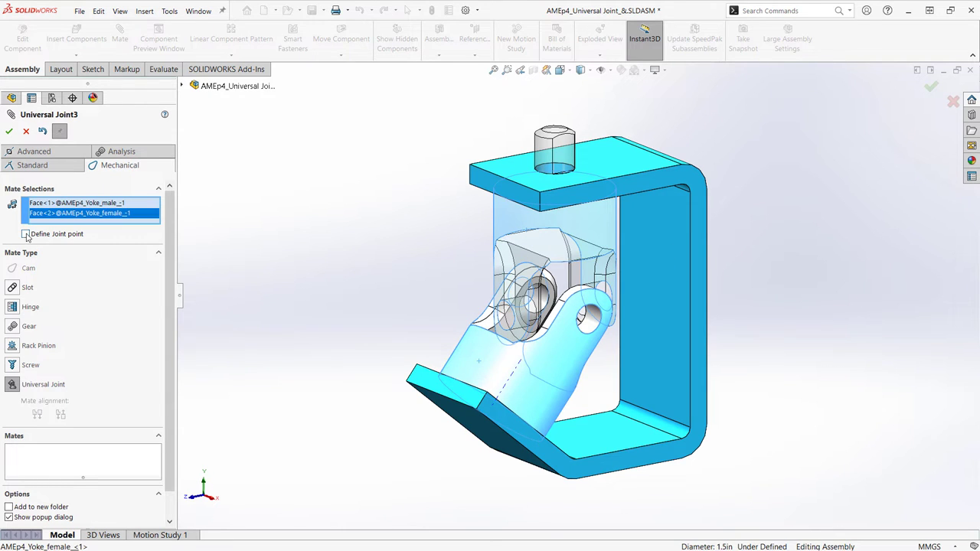
Define the joint point on the shown Sketch2 and apply the Universal Joint3 mate
{"action": "left_click", "coordinate": [26, 235]}
{"action": "left_click", "coordinate": [182, 86]}
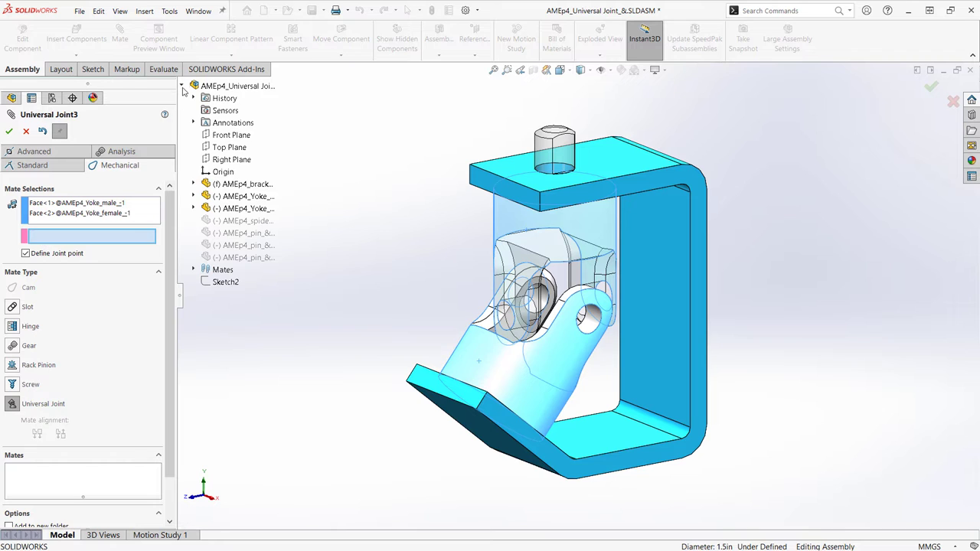
{"action": "right_click", "coordinate": [218, 282]}
{"action": "left_click", "coordinate": [245, 302]}
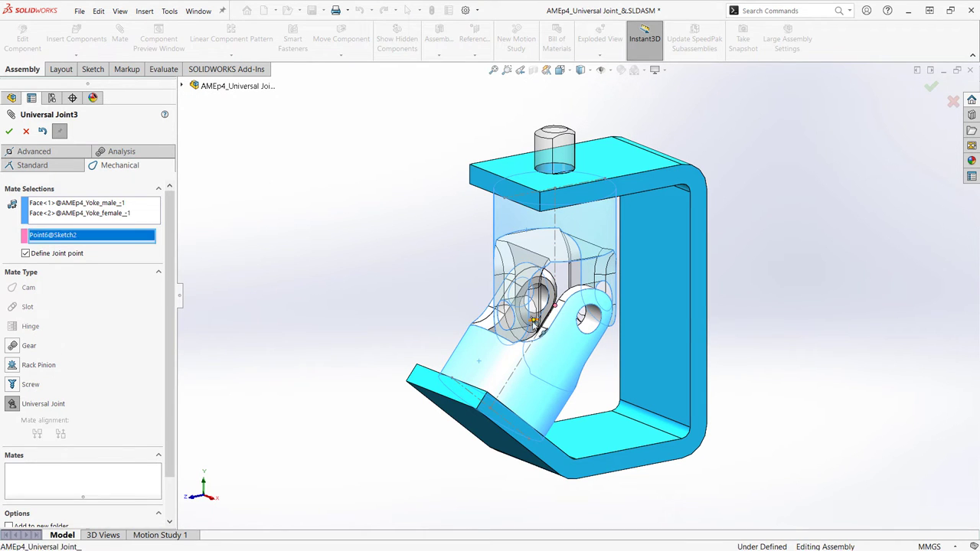
{"action": "left_click", "coordinate": [10, 134]}
{"action": "left_click", "coordinate": [9, 133]}
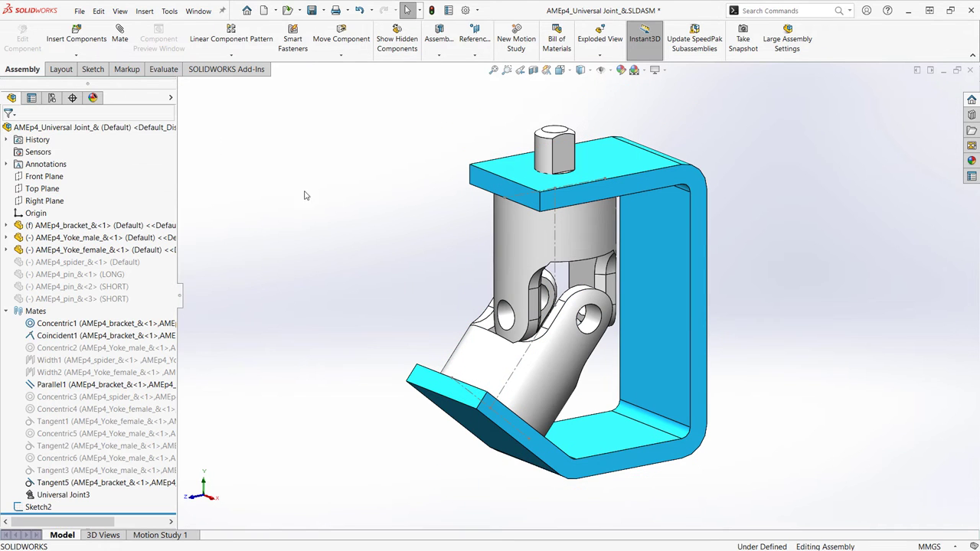
{"action": "left_click", "coordinate": [570, 186]}
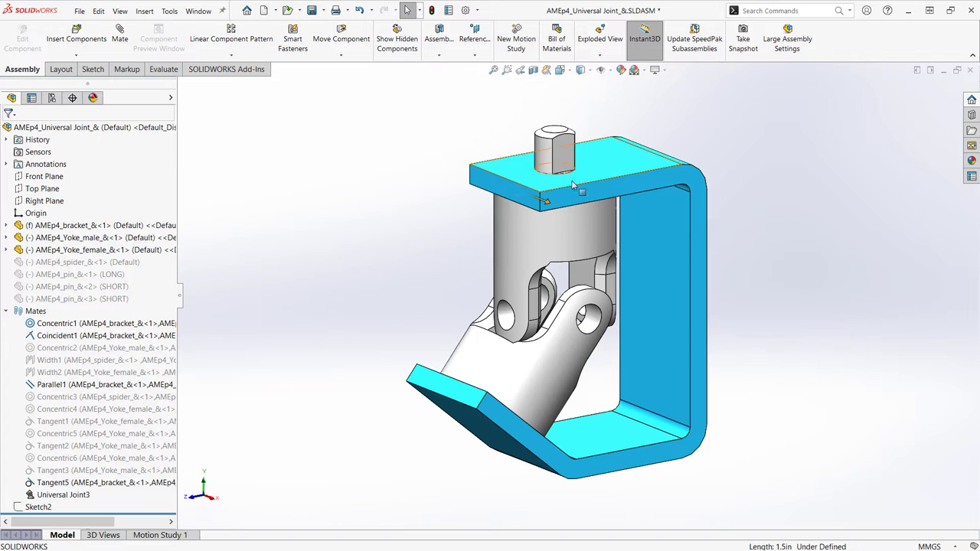
Swing the Yoke_male part to confirm the universal joint drives the other yoke
{"action": "left_click_drag", "start_coordinate": [582, 232], "coordinate": [505, 306]}
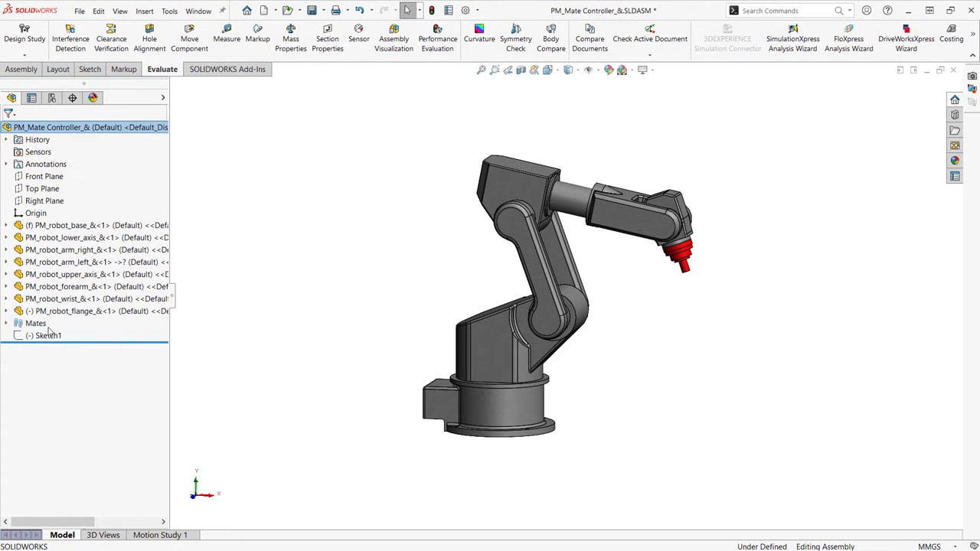
Open the Mate Controller on PathMate4 and store Position 2 with PathMate4 at 25%
{"action": "left_click", "coordinate": [7, 323]}
{"action": "right_click", "coordinate": [46, 507]}
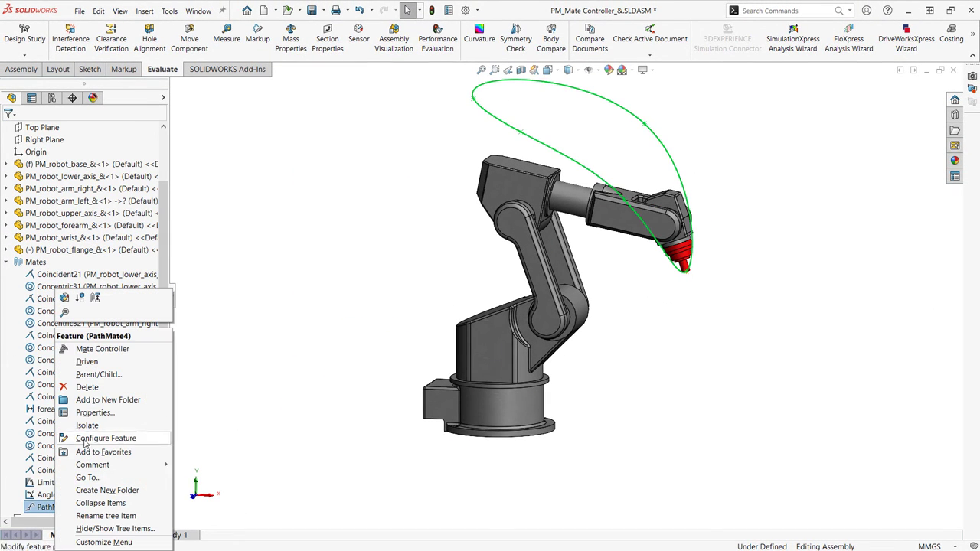
{"action": "left_click", "coordinate": [112, 350]}
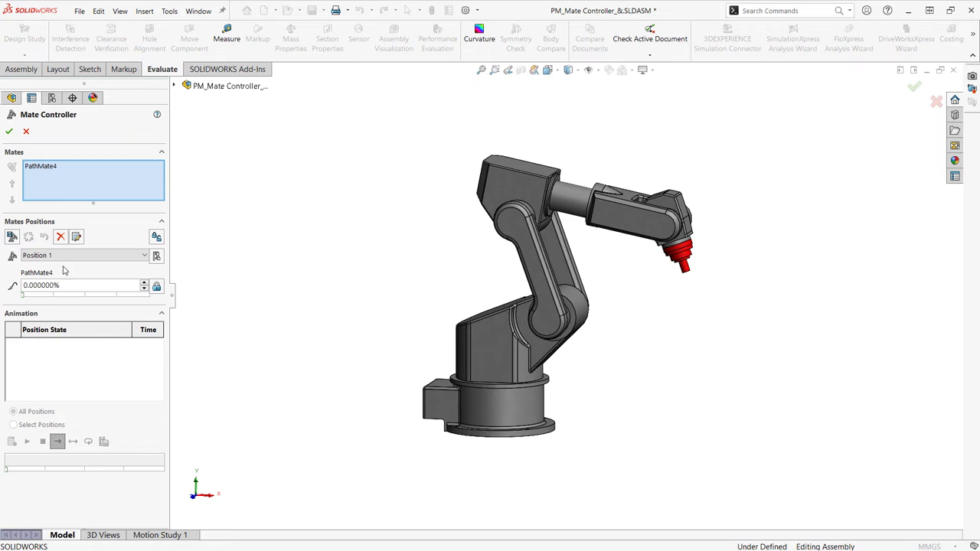
{"action": "left_click", "coordinate": [12, 237]}
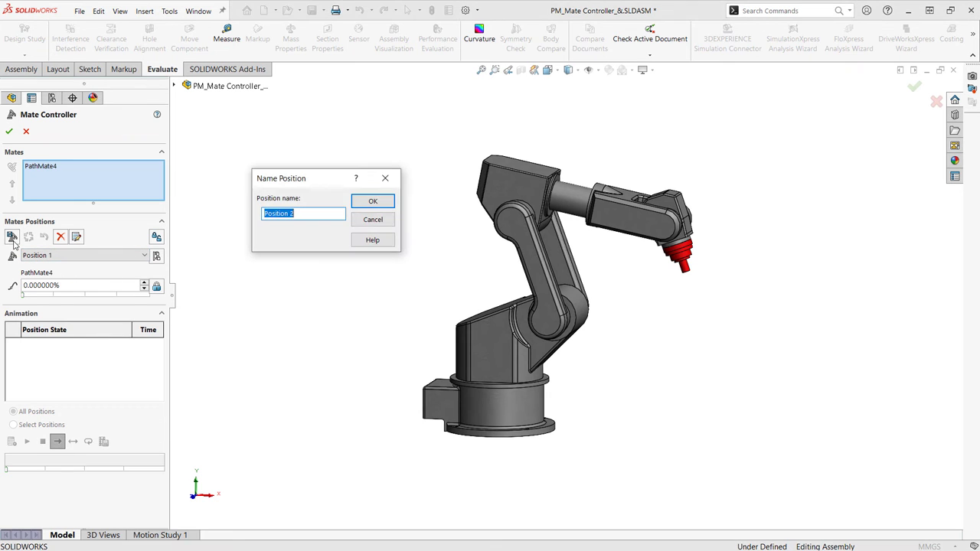
{"action": "left_click", "coordinate": [360, 201]}
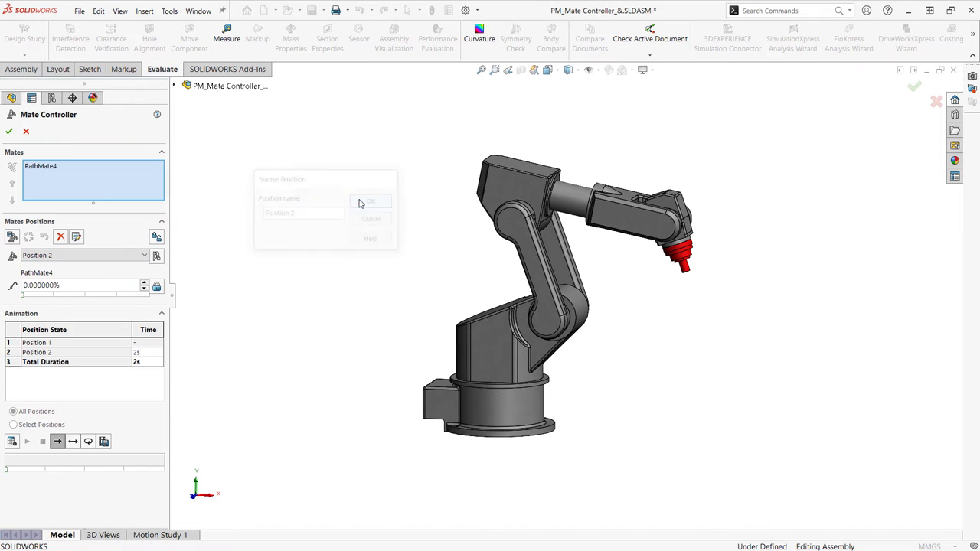
{"action": "left_click", "coordinate": [54, 295]}
{"action": "left_click", "coordinate": [29, 239]}
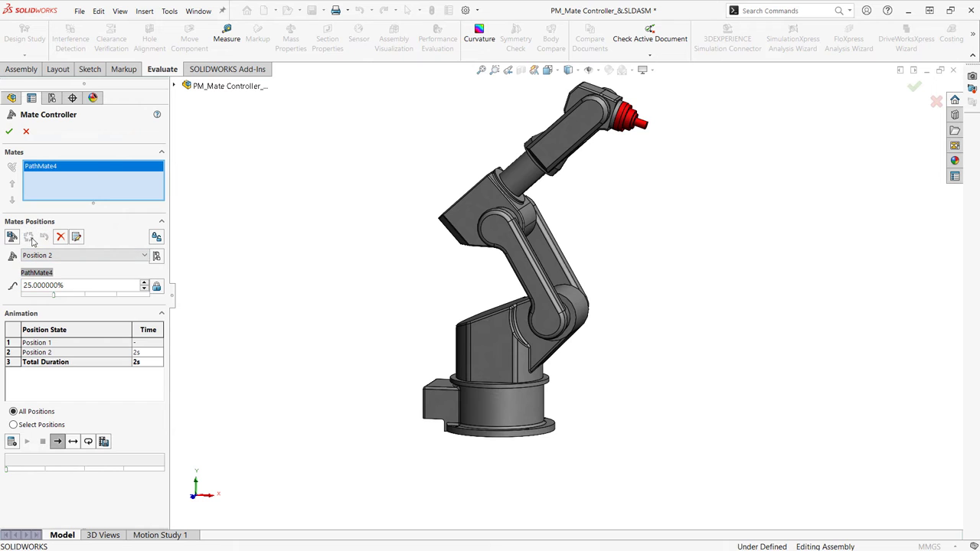
Add Angle3 to the controlled mates and store it at 90° in Position 2
{"action": "left_click", "coordinate": [175, 86]}
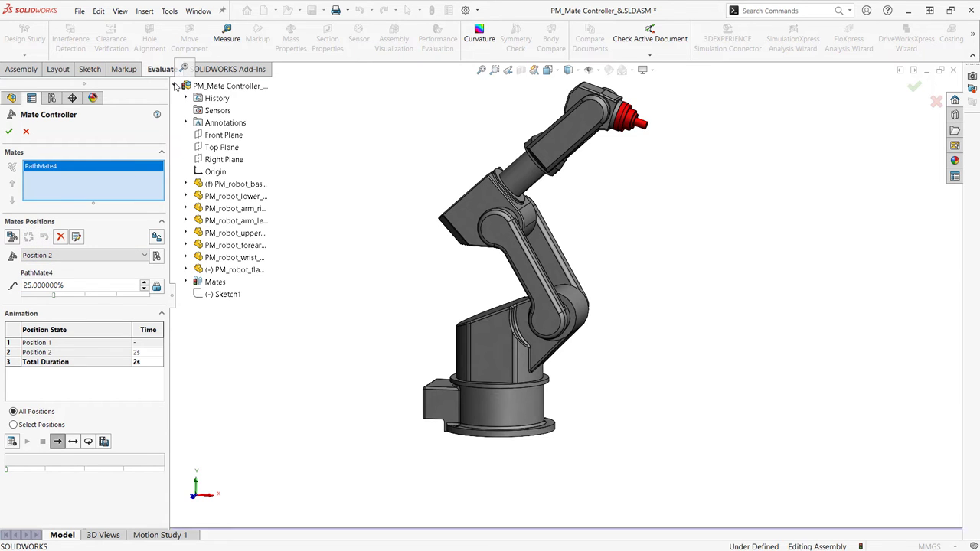
{"action": "left_click", "coordinate": [187, 282]}
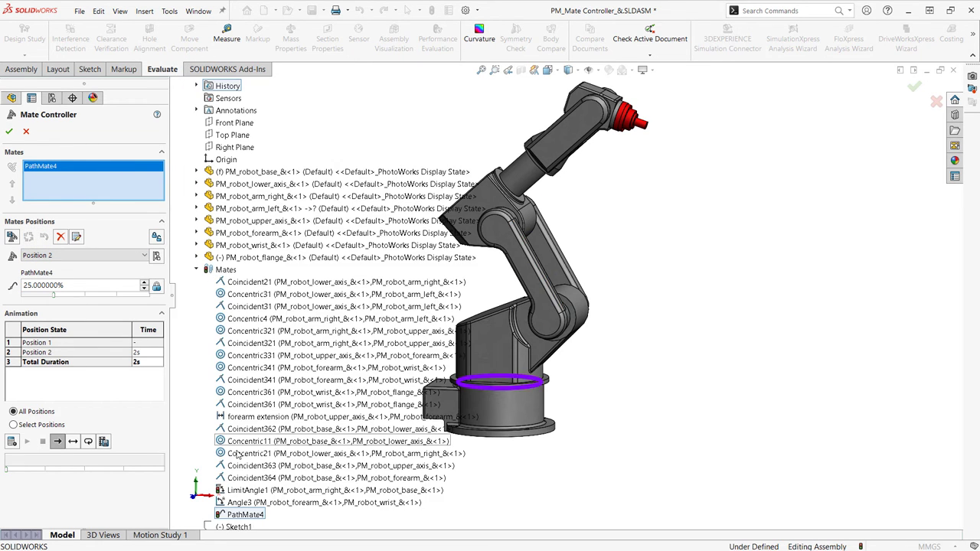
{"action": "left_click", "coordinate": [233, 502]}
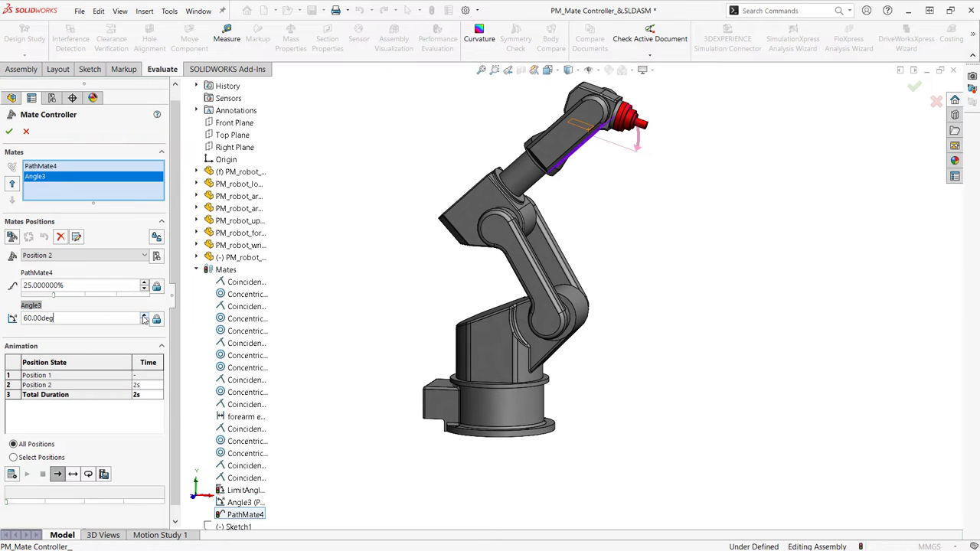
{"action": "left_click_drag", "start_coordinate": [145, 316], "coordinate": [145, 318]}
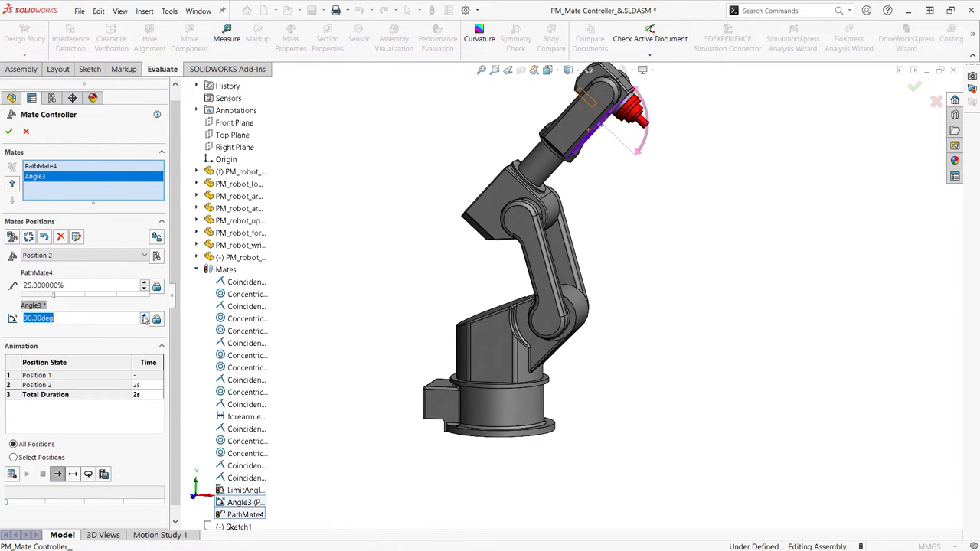
{"action": "left_click", "coordinate": [28, 239]}
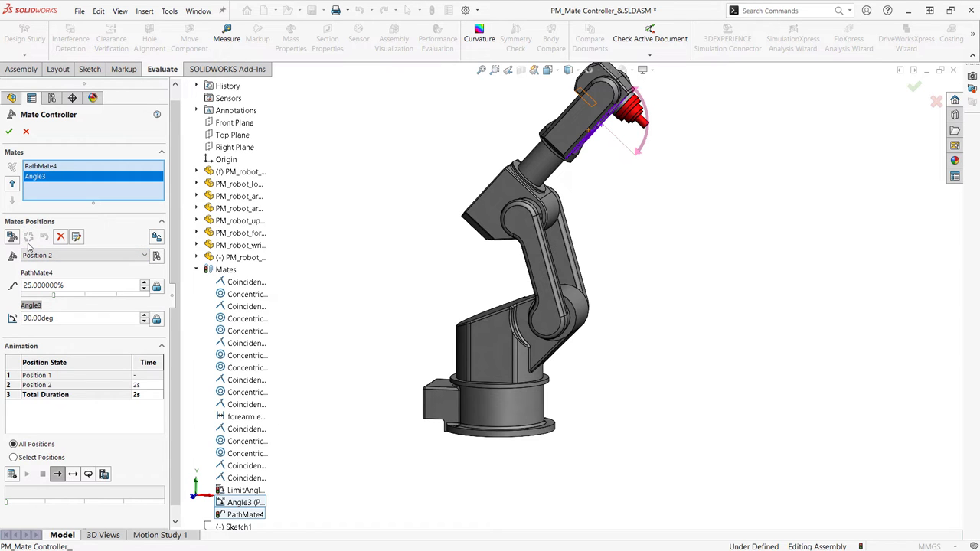
Calculate the animation and record it as PM_Mate Controller_&.avi
{"action": "left_click", "coordinate": [12, 474]}
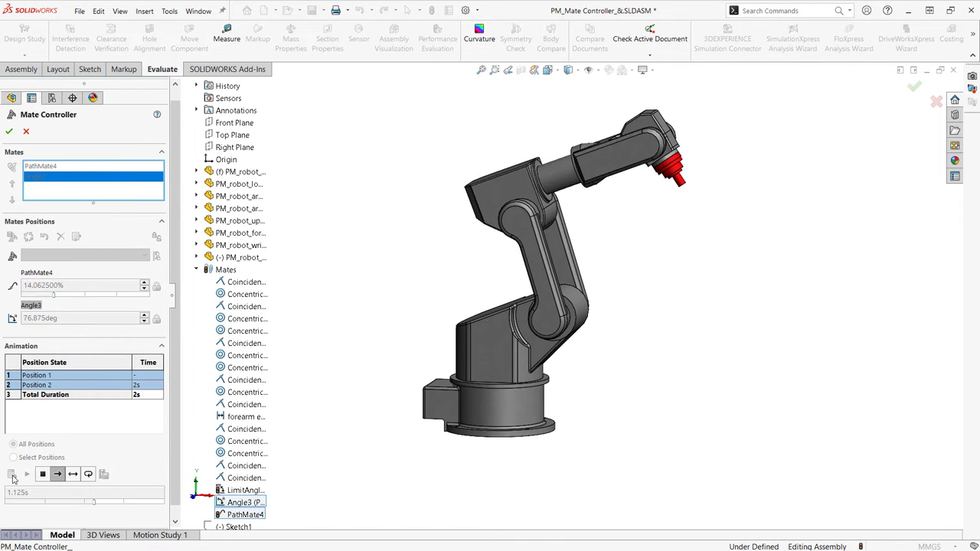
{"action": "left_click", "coordinate": [103, 475]}
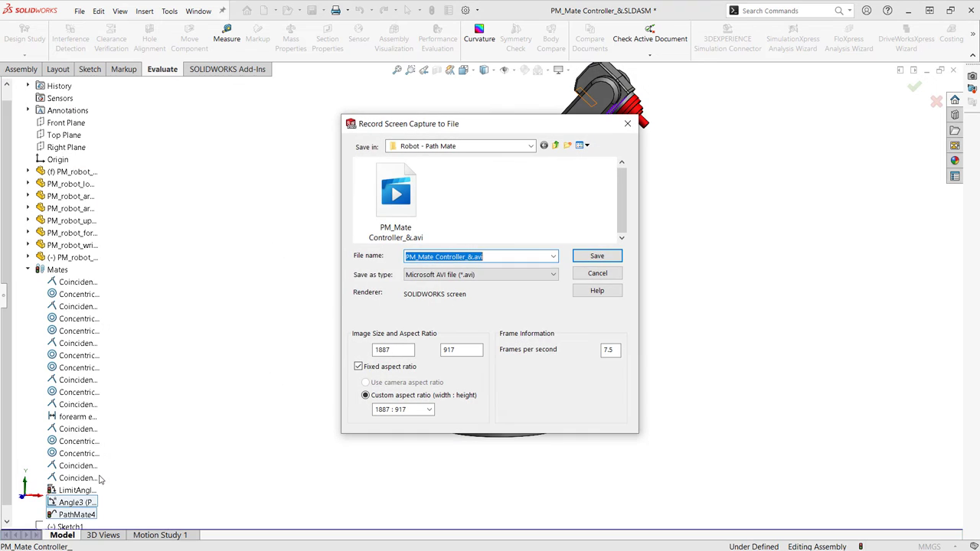
{"action": "left_click", "coordinate": [596, 256]}
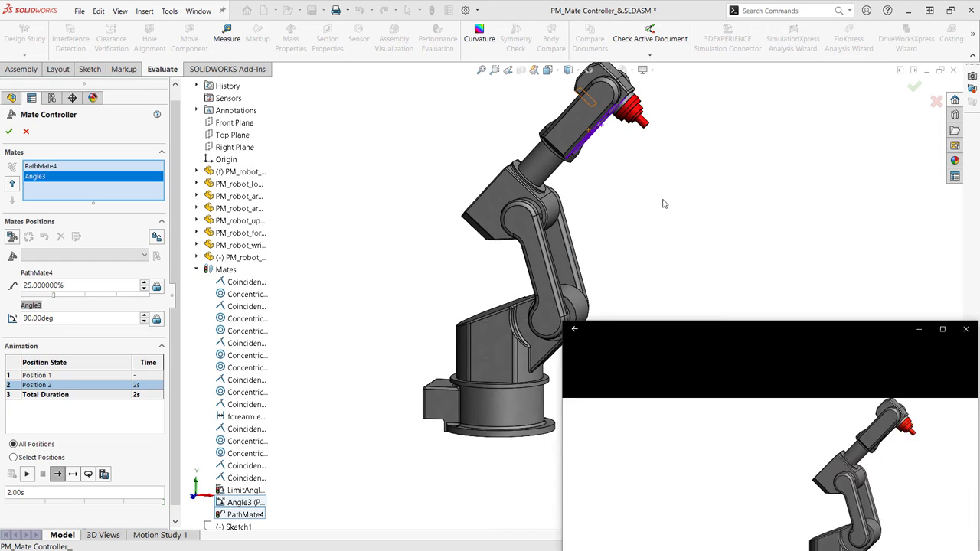
Maximize the Movies & TV window and play the recorded robot arm AVI
{"action": "left_click_drag", "start_coordinate": [656, 339], "coordinate": [513, 5]}
{"action": "left_click", "coordinate": [491, 531]}
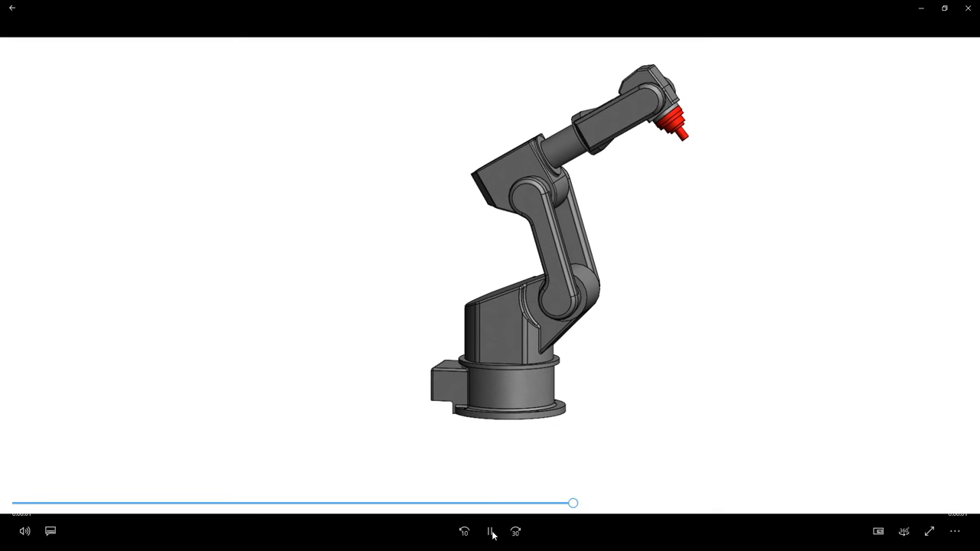